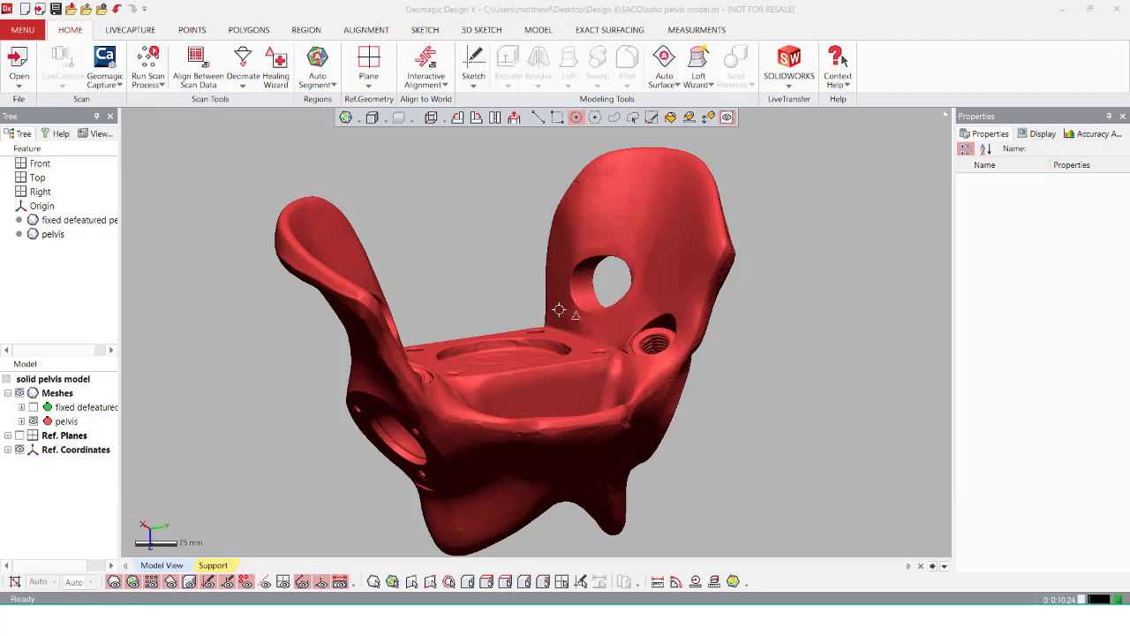
Show the fixed defeatured pelvis mesh and hide the original pelvis mesh
{"action": "right_click_drag", "start_coordinate": [503, 340], "coordinate": [617, 361]}
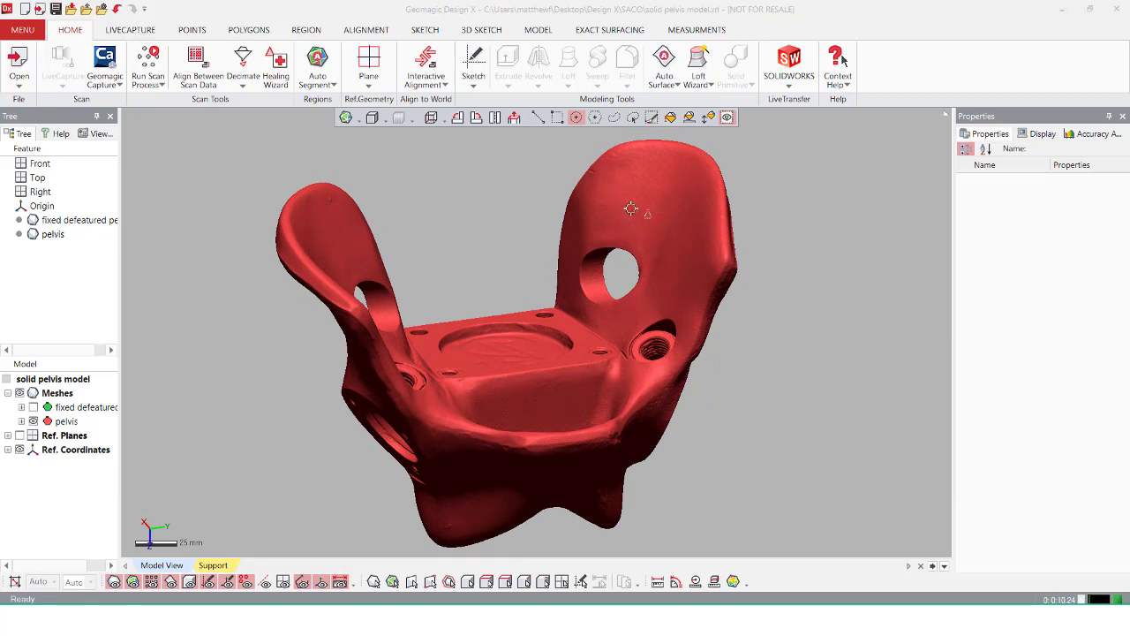
{"action": "left_click", "coordinate": [34, 408]}
{"action": "left_click", "coordinate": [33, 421]}
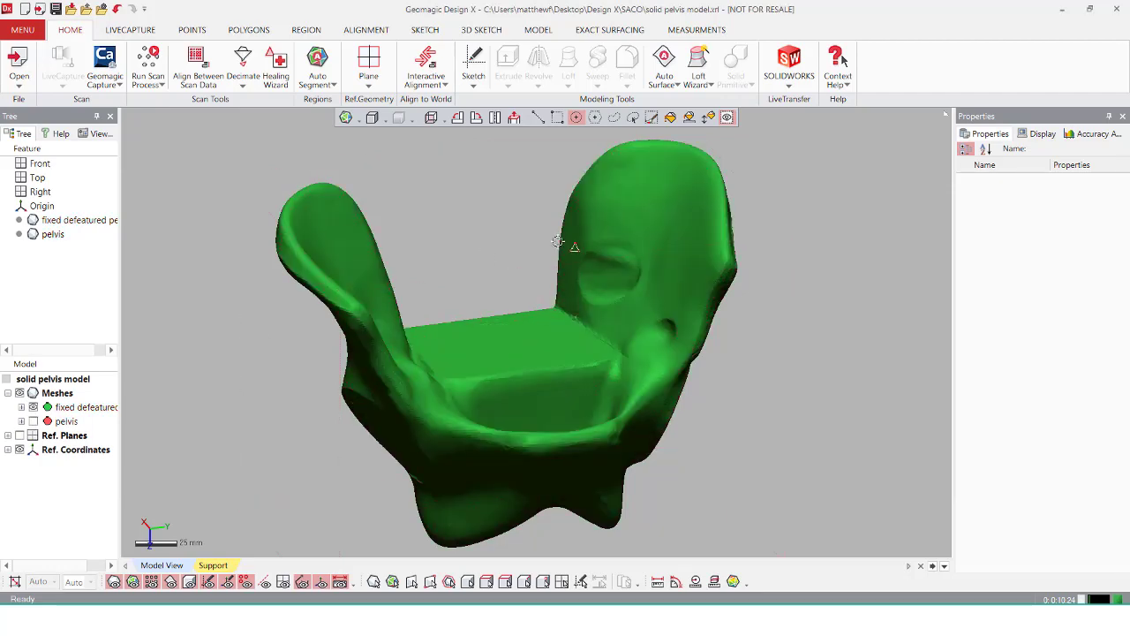
Auto Surface the fixed defeatured pelvis mesh in Mechanical mode with an auto-estimated patch count, adaptive fitting and 0.1998 tolerance
{"action": "left_click", "coordinate": [250, 30]}
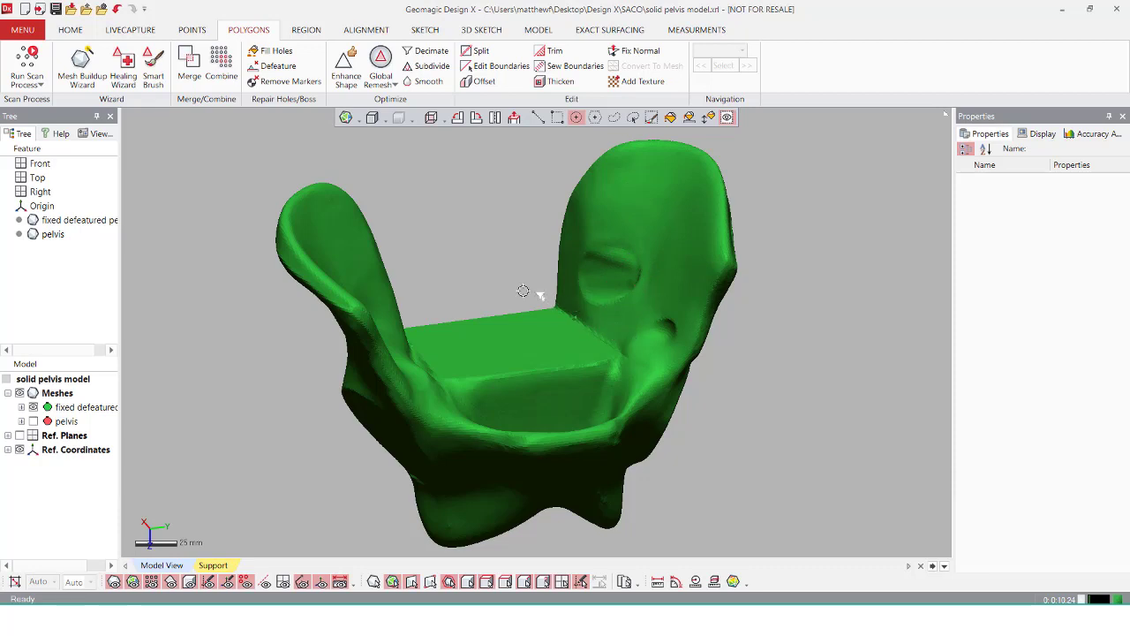
{"action": "left_click", "coordinate": [73, 30]}
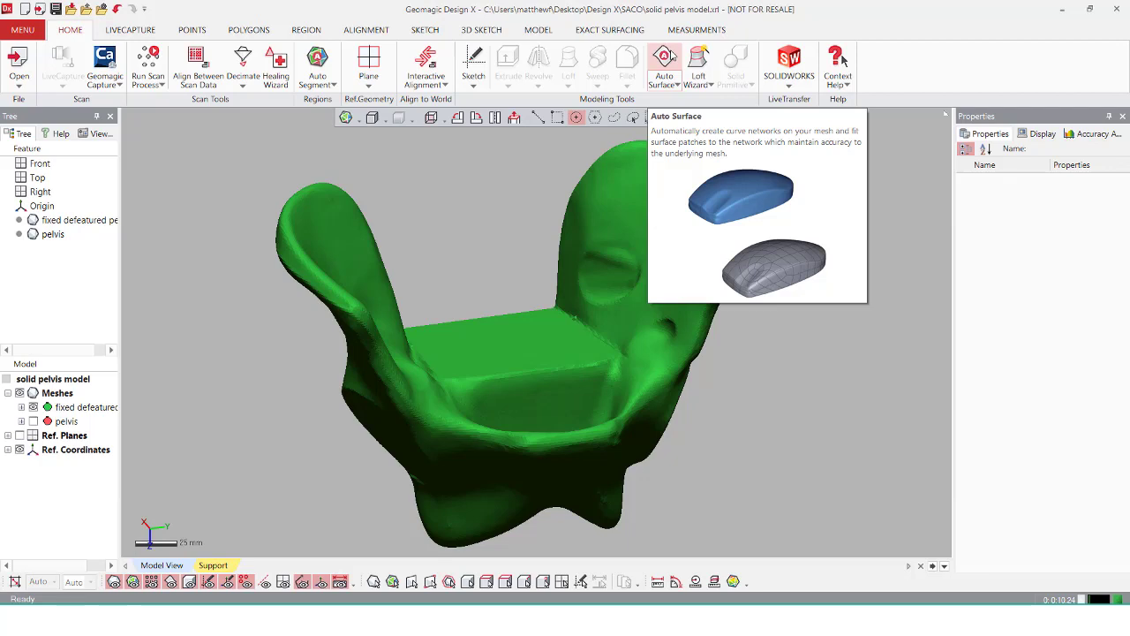
{"action": "left_click", "coordinate": [669, 57]}
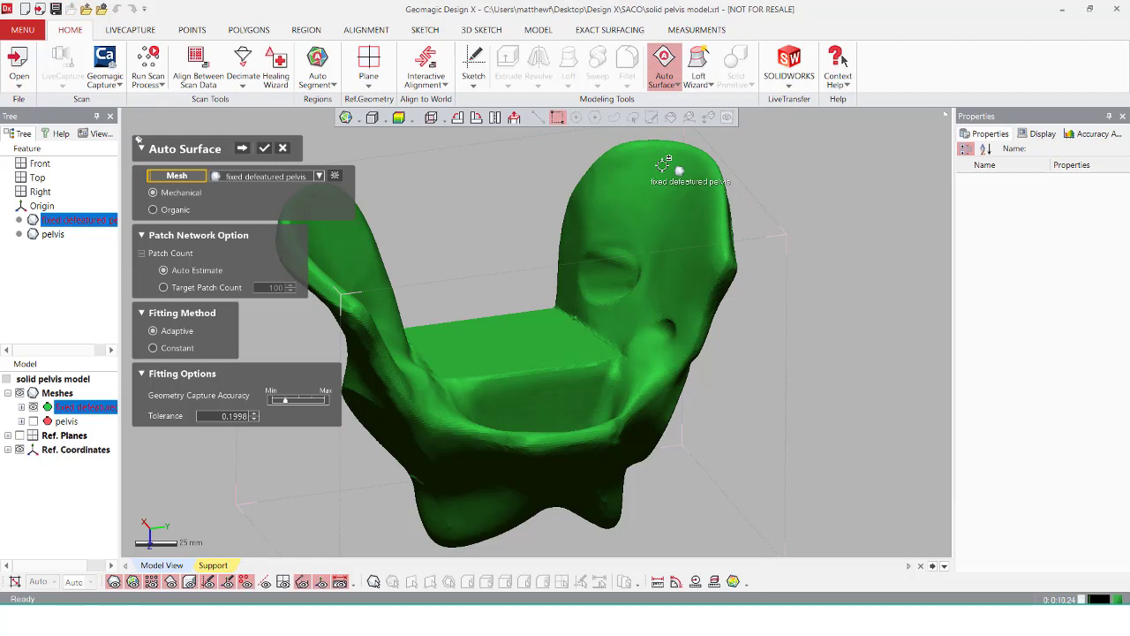
{"action": "left_click", "coordinate": [243, 150]}
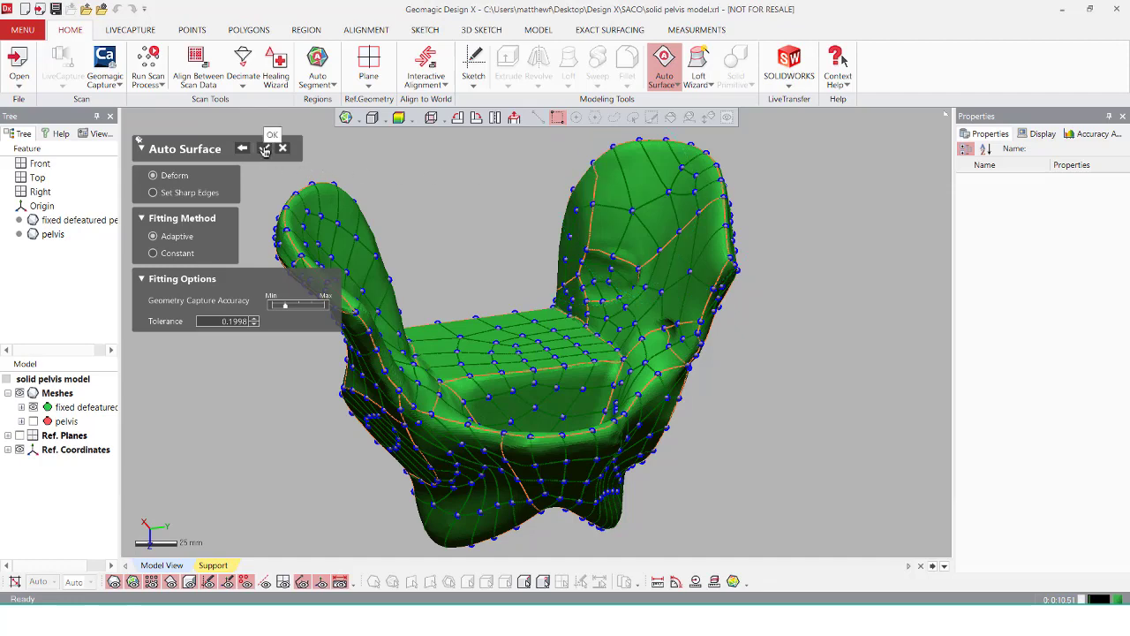
{"action": "left_click", "coordinate": [264, 150]}
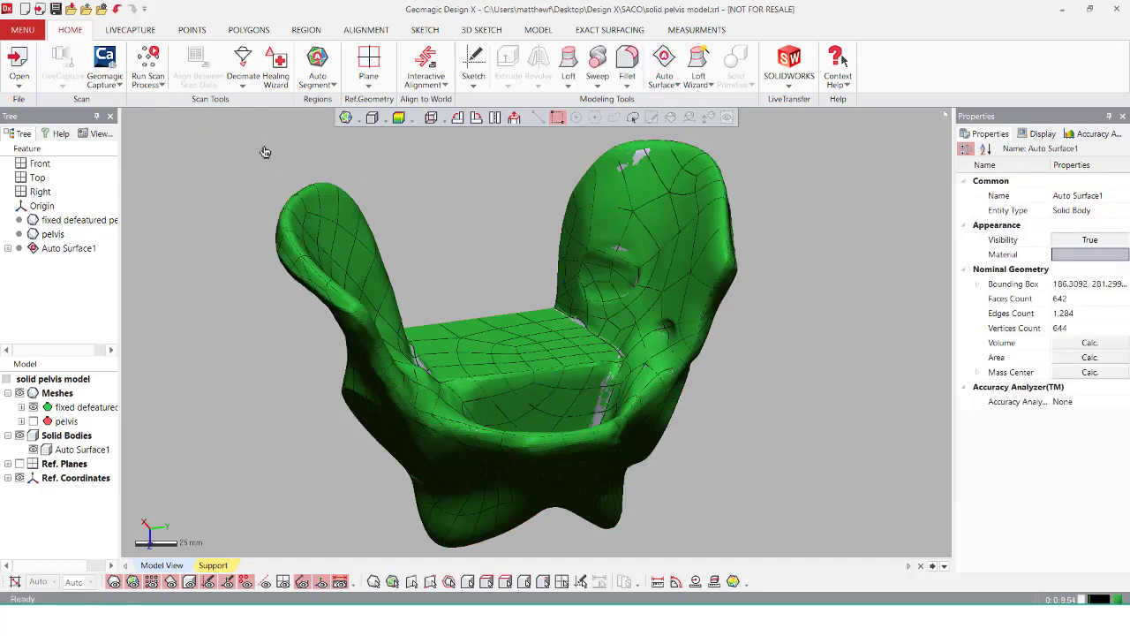
Hide the fixed defeatured pelvis mesh and inspect the auto-surfaced solid body from several sides
{"action": "left_click", "coordinate": [34, 407]}
{"action": "scroll", "coordinate": [744, 352], "scroll_direction": "down", "scroll_amount": 1}
{"action": "right_click_drag", "start_coordinate": [744, 352], "coordinate": [609, 188]}
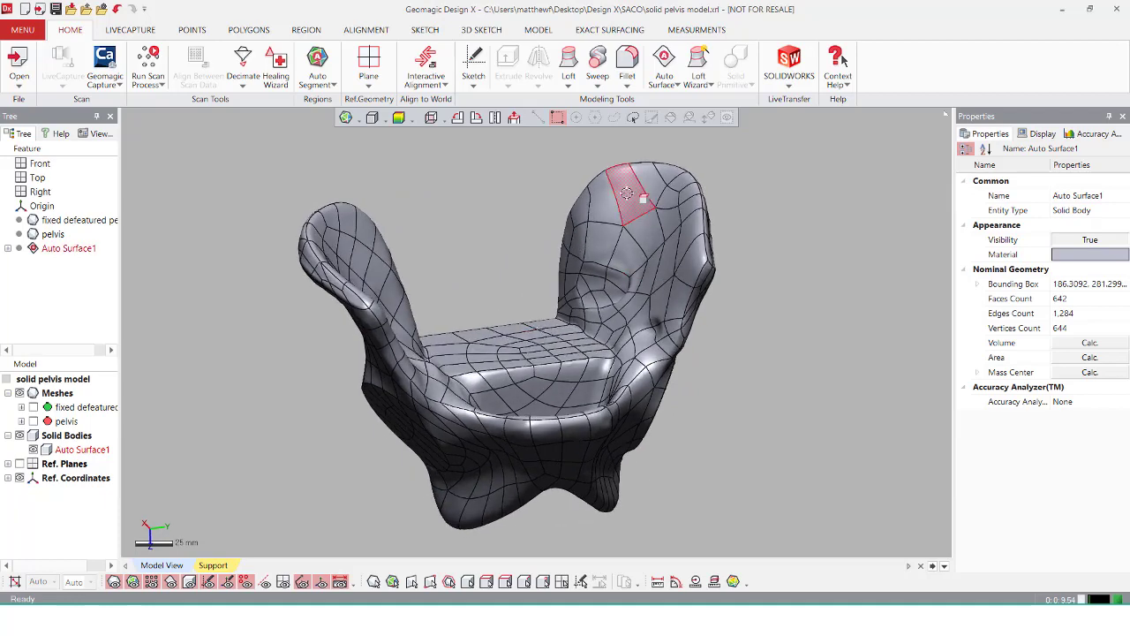
{"action": "right_click_drag", "start_coordinate": [517, 346], "coordinate": [643, 347]}
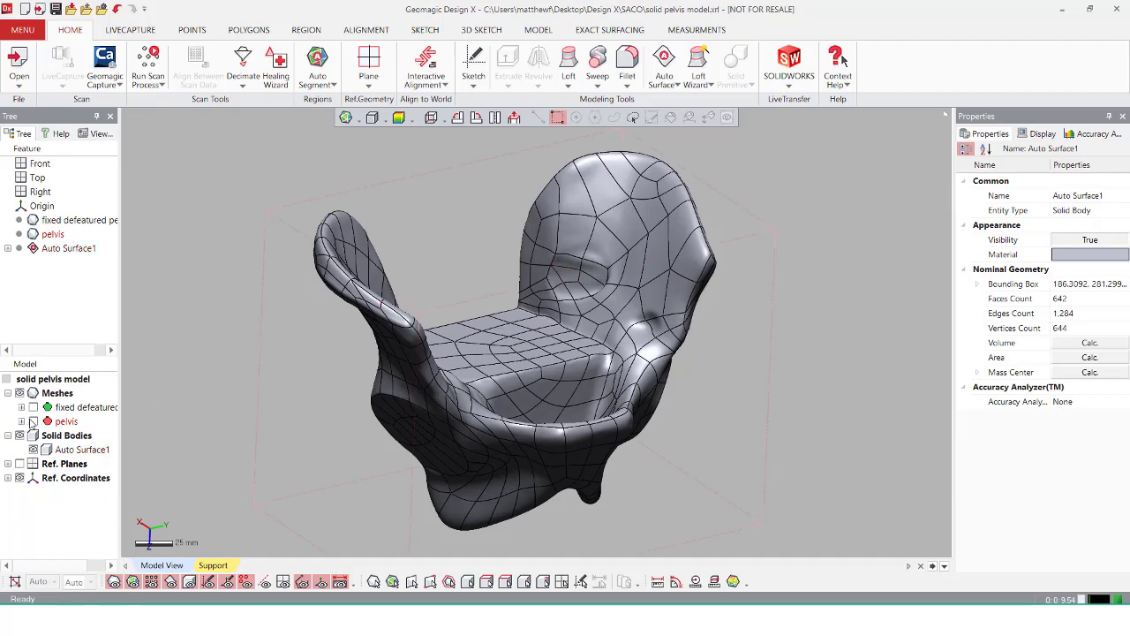
Display the original pelvis mesh instead of the auto-surfaced body and divide it into regions with Auto Segment
{"action": "left_click", "coordinate": [33, 421]}
{"action": "left_click", "coordinate": [32, 450]}
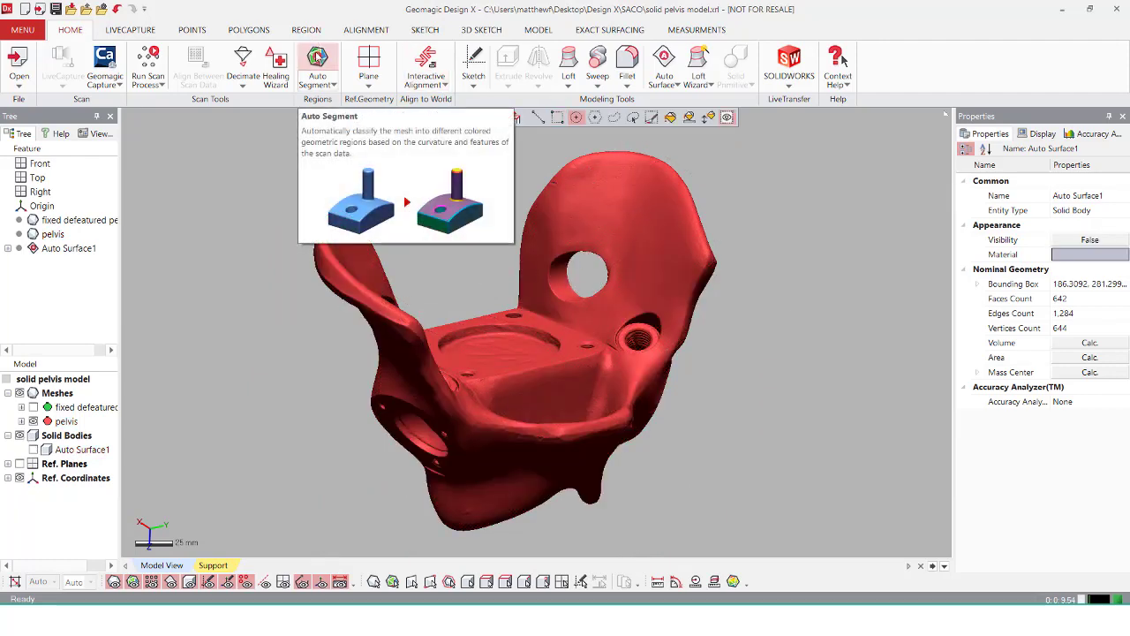
{"action": "left_click", "coordinate": [316, 57]}
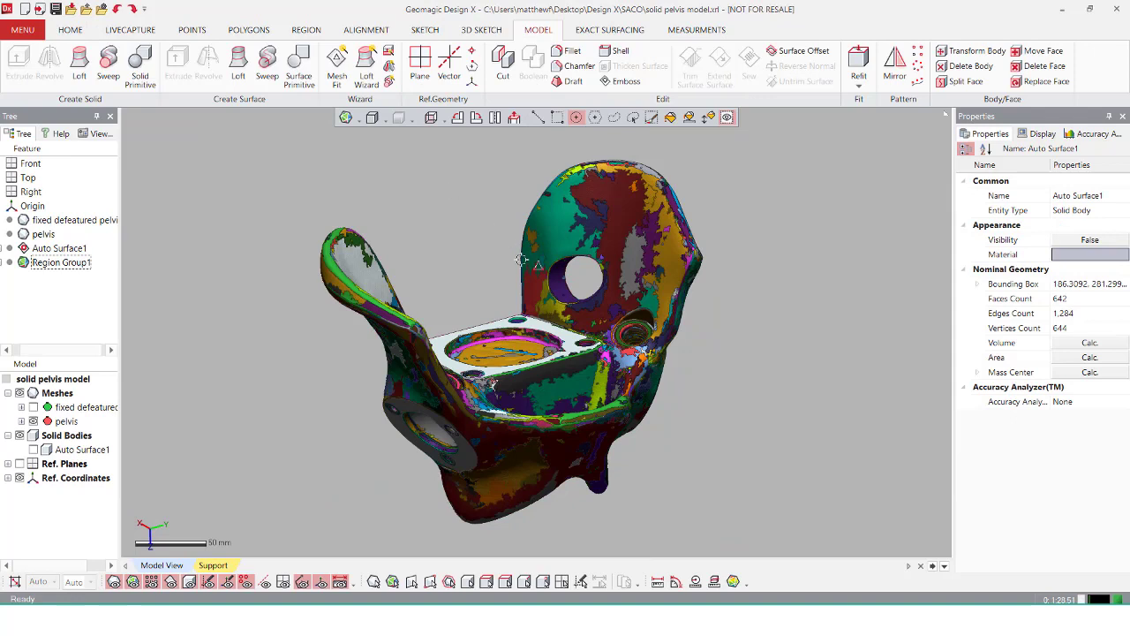
Extract a solid cylinder primitive from the cylindrical region of the large through-hole in the upright wing
{"action": "left_click", "coordinate": [560, 287]}
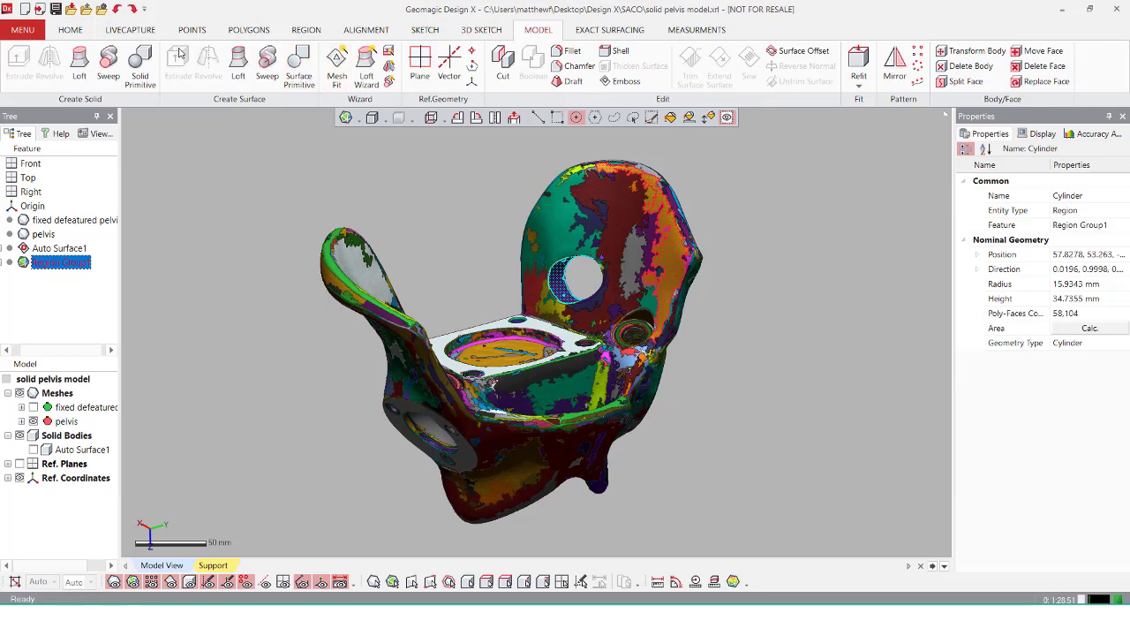
{"action": "left_click", "coordinate": [149, 58]}
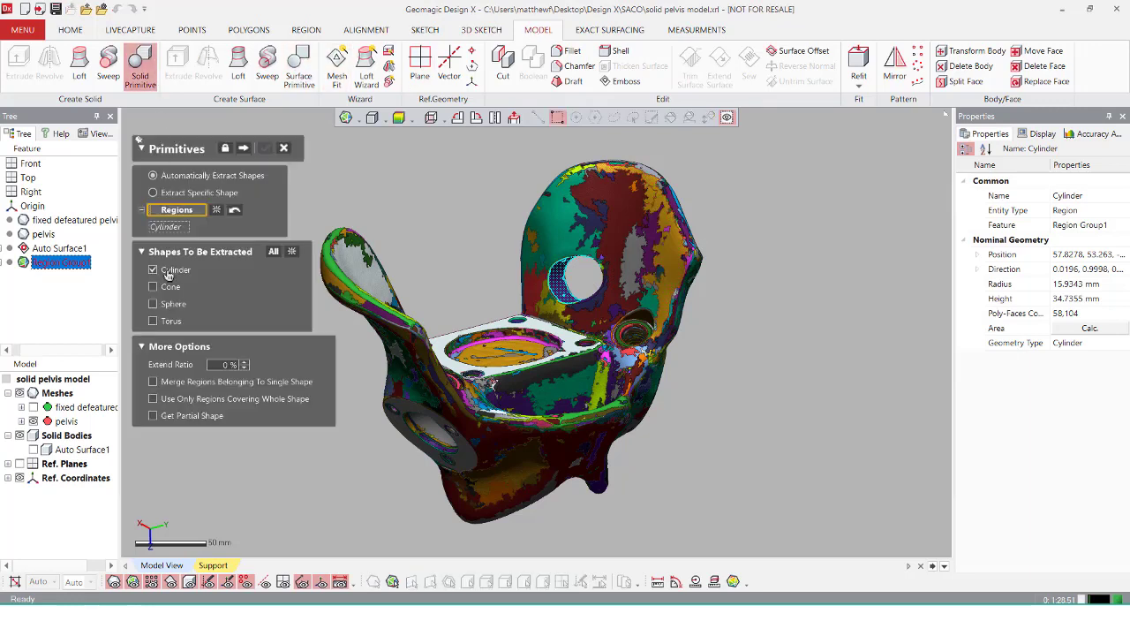
{"action": "left_click", "coordinate": [244, 148]}
{"action": "right_click_drag", "start_coordinate": [449, 320], "coordinate": [752, 284]}
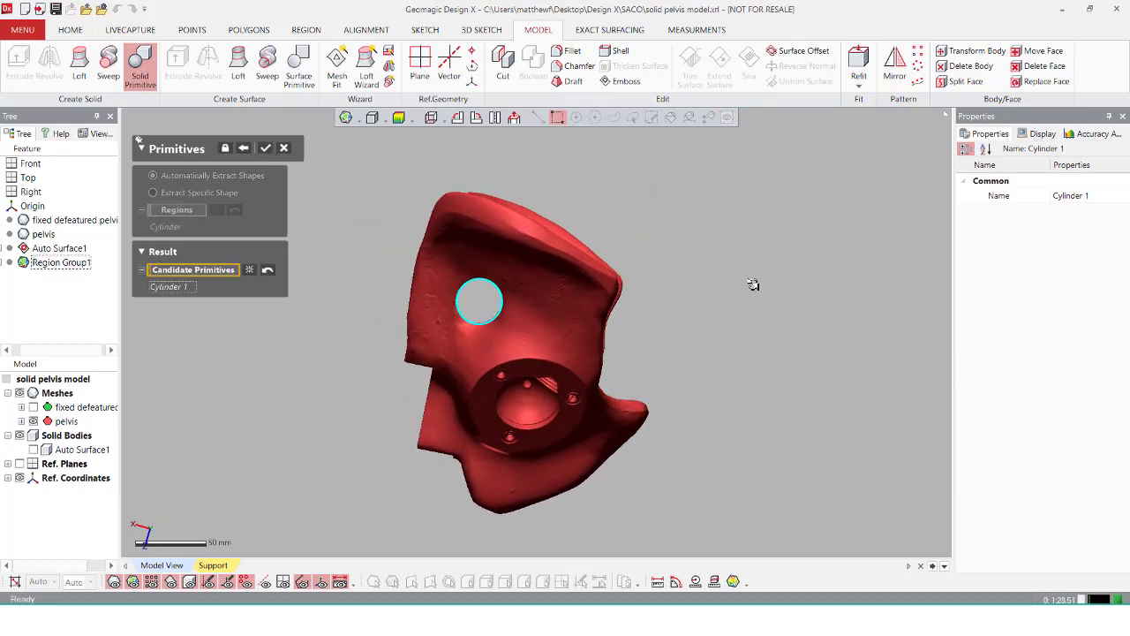
{"action": "left_click", "coordinate": [265, 149]}
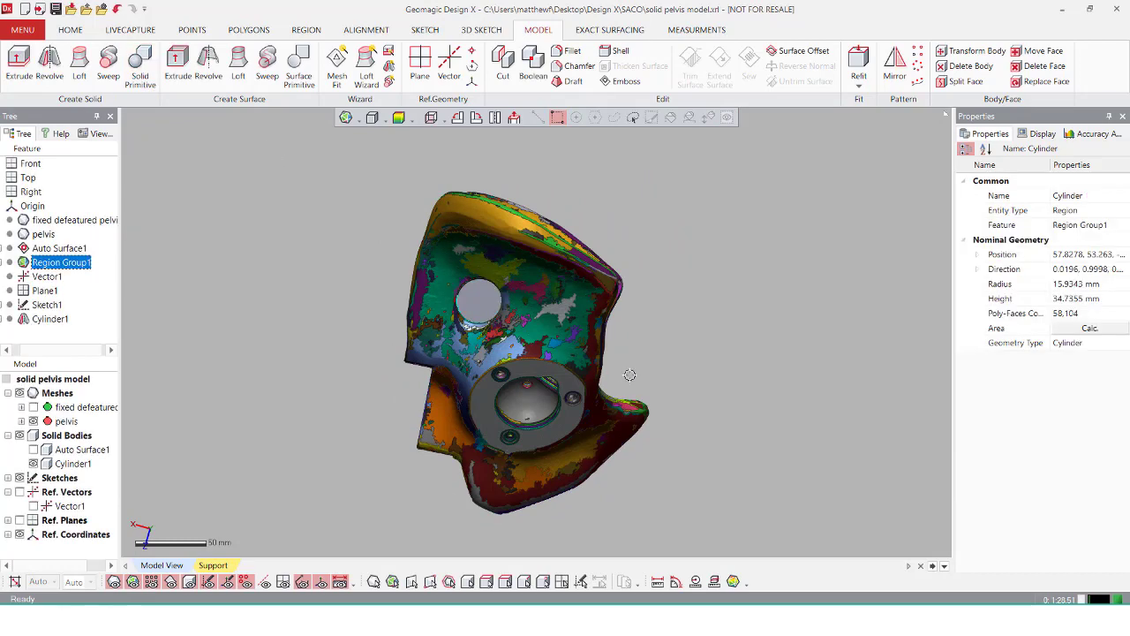
Edit Sketch1 of the cylinder, stretching both ends of its profile outward past the two upright wings of the pelvis
{"action": "mouse_move", "coordinate": [630, 376]}
{"action": "right_mouse_down"}
{"action": "mouse_move", "coordinate": [290, 240]}
{"action": "mouse_move", "coordinate": [100, 308]}
{"action": "right_mouse_up"}
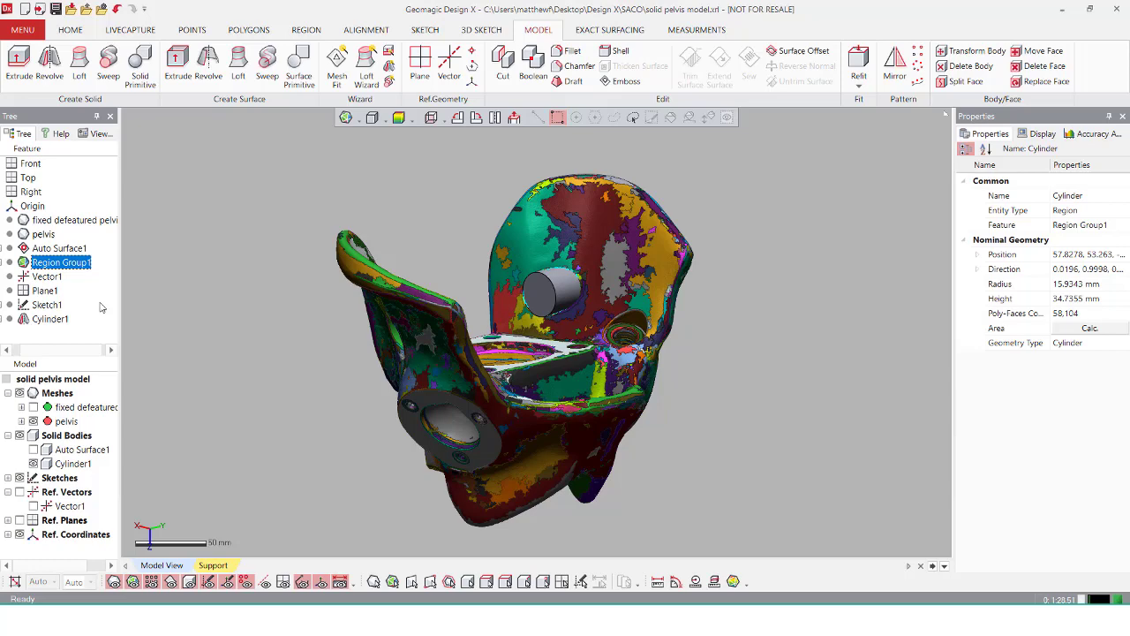
{"action": "right_click", "coordinate": [46, 308]}
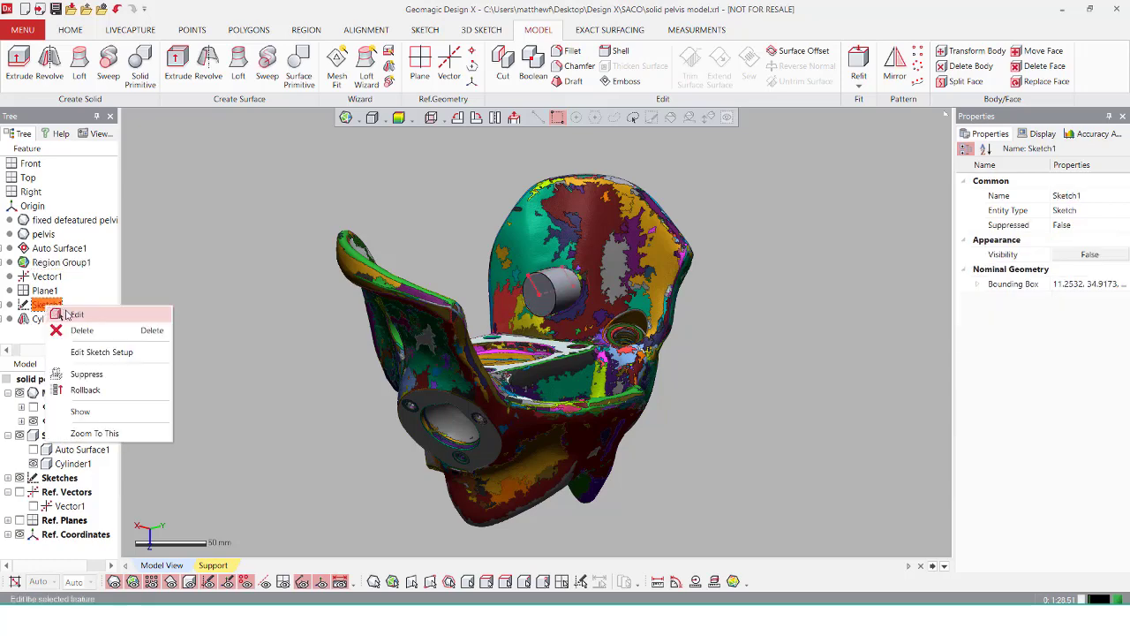
{"action": "left_click", "coordinate": [71, 313]}
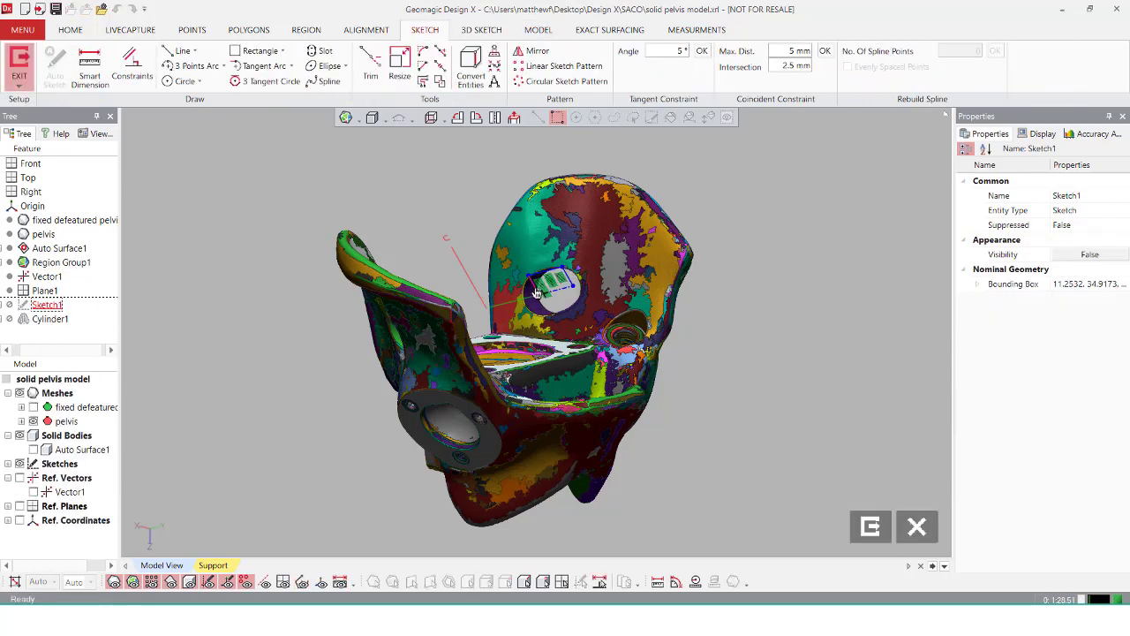
{"action": "mouse_move", "coordinate": [541, 288]}
{"action": "left_mouse_down"}
{"action": "mouse_move", "coordinate": [432, 311]}
{"action": "mouse_move", "coordinate": [371, 349]}
{"action": "left_mouse_up"}
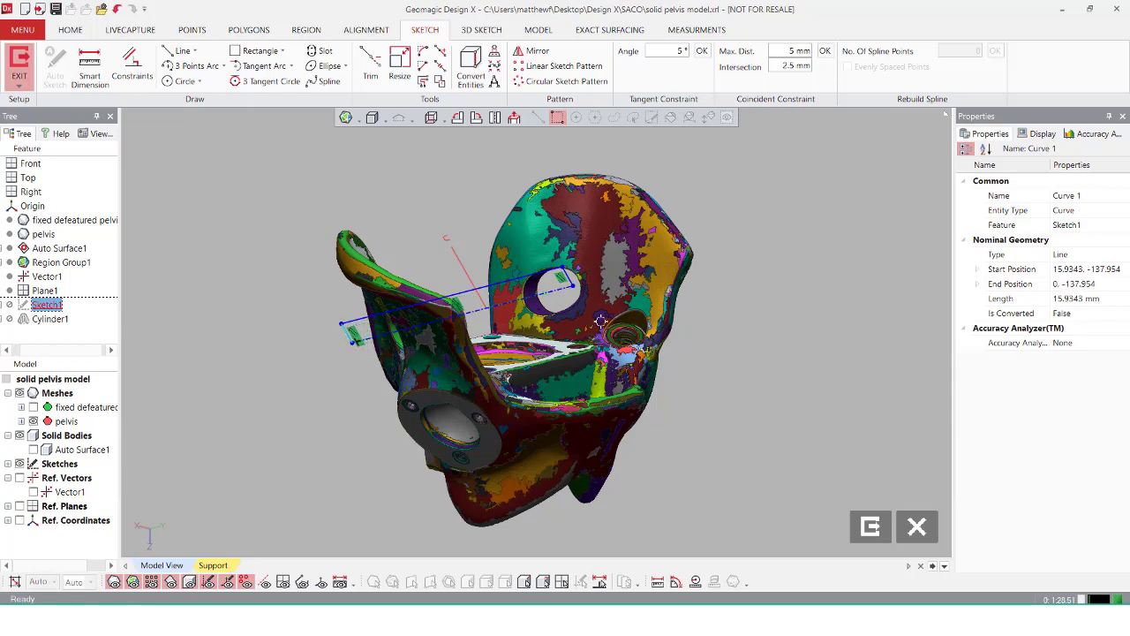
{"action": "right_click_drag", "start_coordinate": [371, 348], "coordinate": [657, 265]}
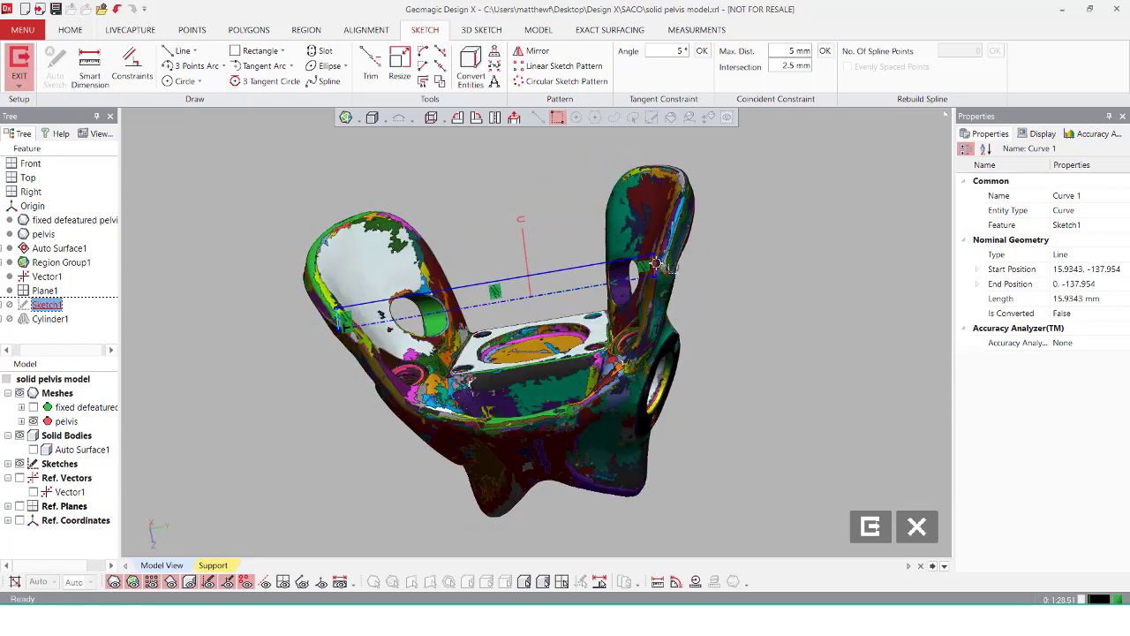
{"action": "left_click_drag", "start_coordinate": [658, 265], "coordinate": [671, 258]}
{"action": "left_click", "coordinate": [22, 59]}
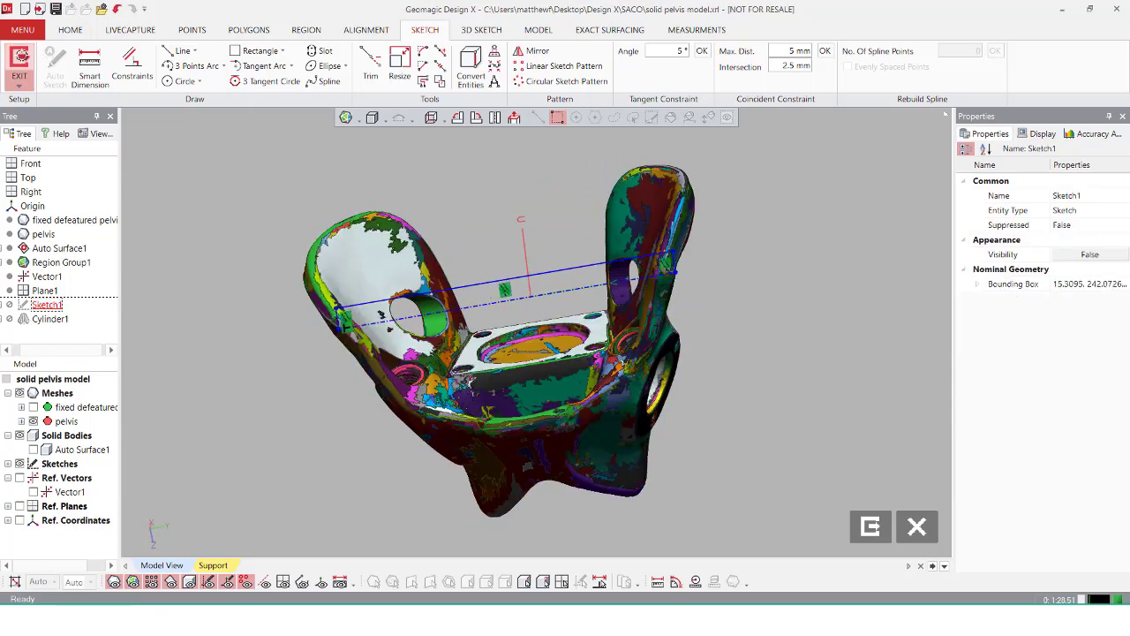
{"action": "left_click", "coordinate": [22, 57]}
Show the Auto Surface1 body and hide the pelvis mesh
{"action": "left_click", "coordinate": [33, 450]}
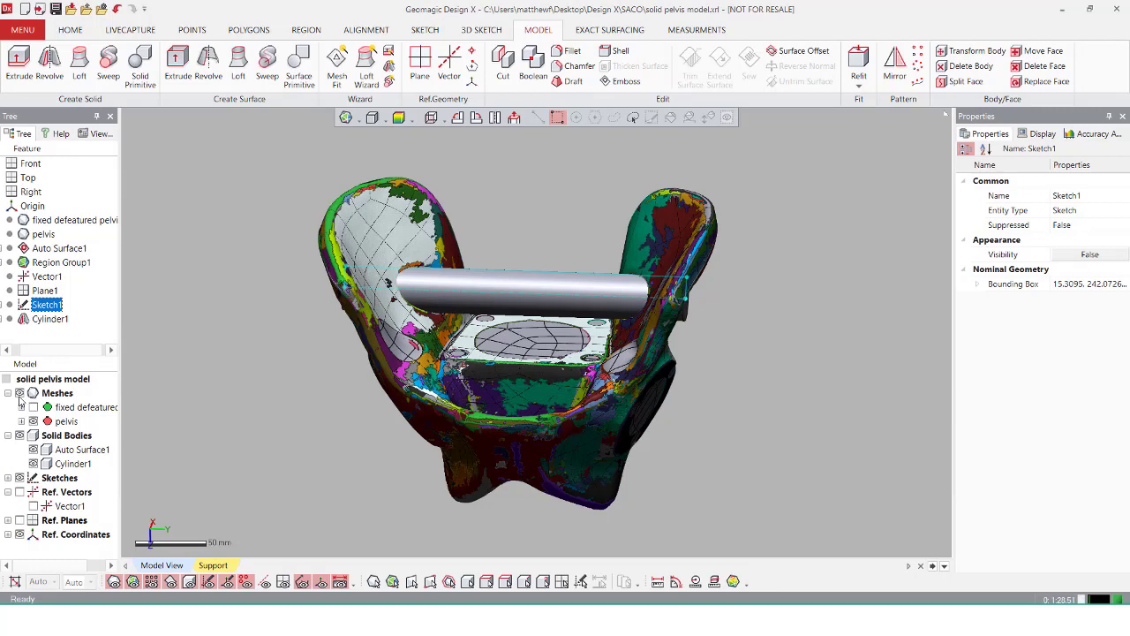
{"action": "left_click", "coordinate": [34, 421]}
{"action": "right_click_drag", "start_coordinate": [281, 401], "coordinate": [636, 411]}
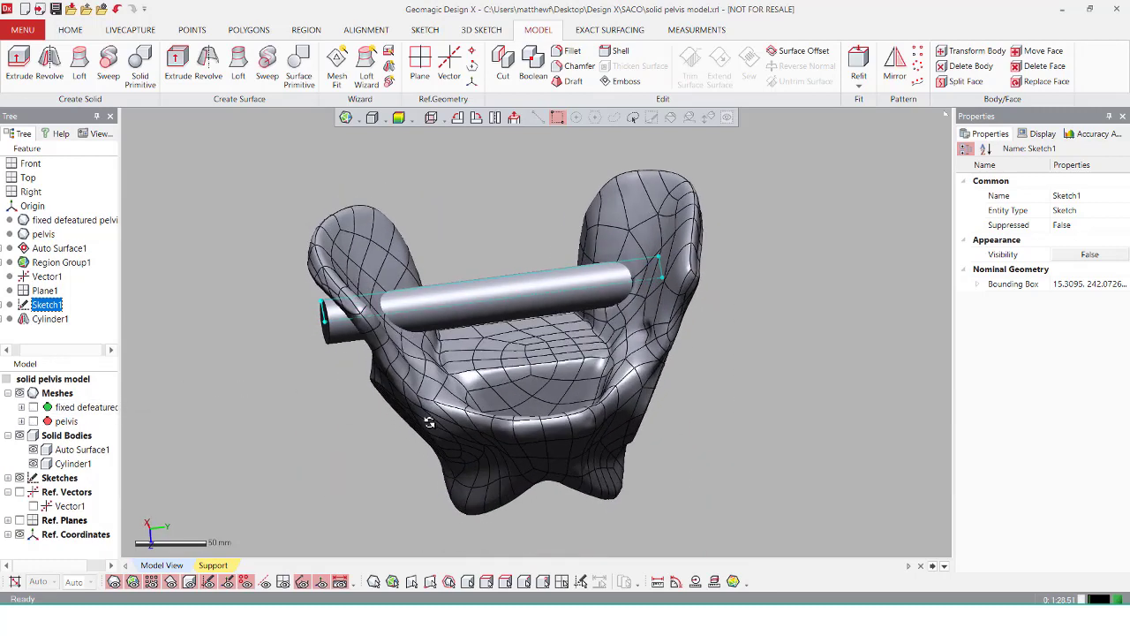
Edit the Cylinder1 revolve to cut its 360° shape out of the auto-surfaced body
{"action": "right_click", "coordinate": [50, 322]}
{"action": "left_click", "coordinate": [71, 326]}
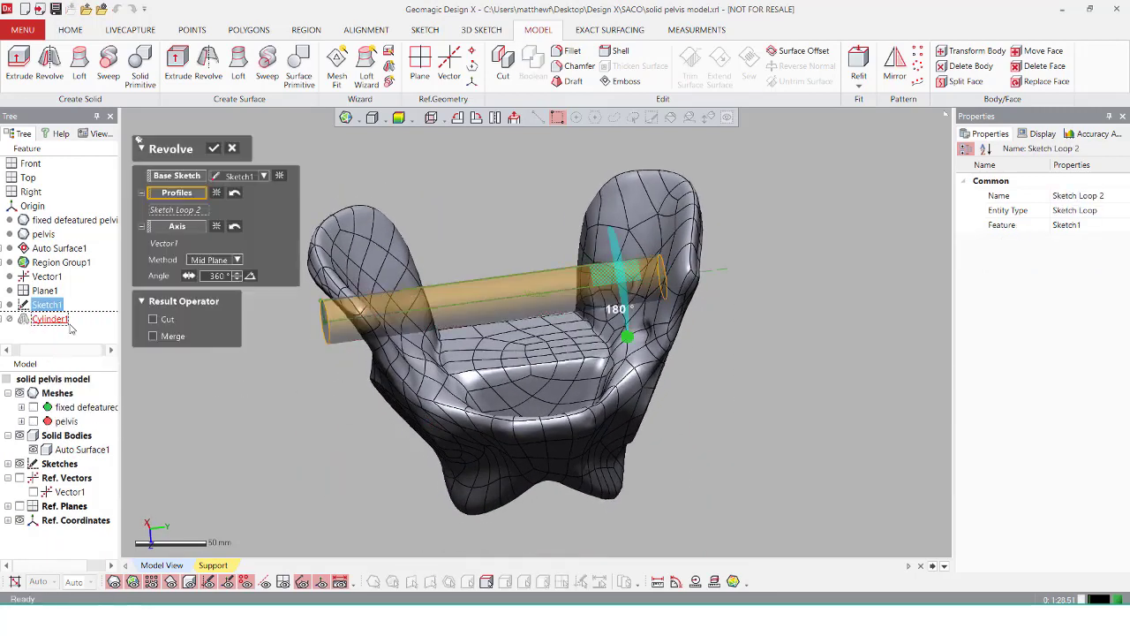
{"action": "left_click", "coordinate": [153, 320]}
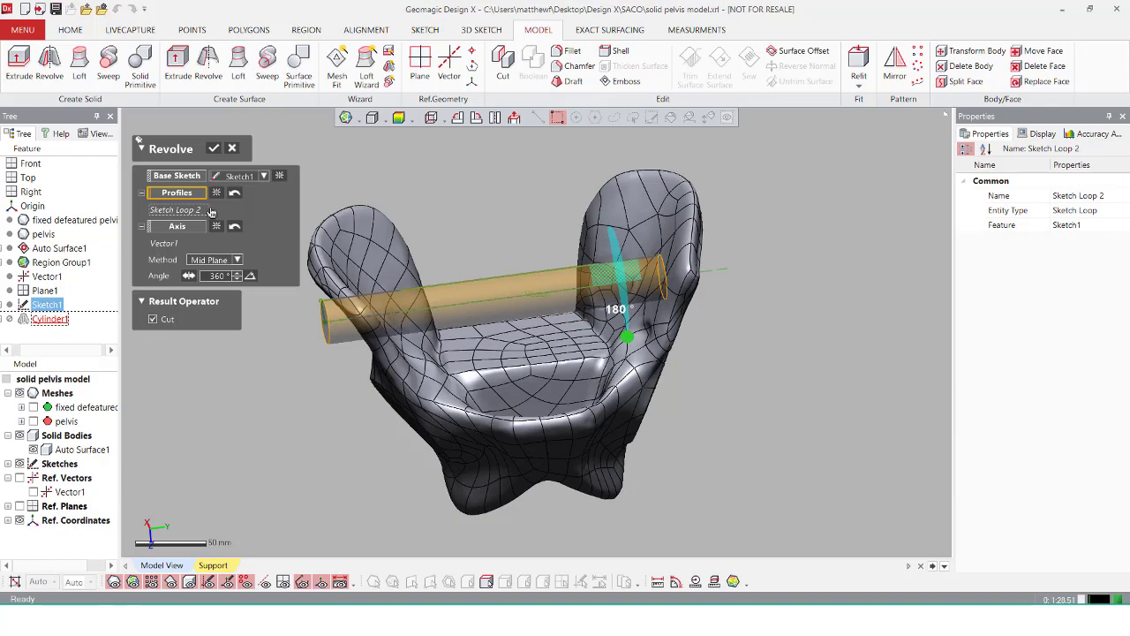
{"action": "left_click", "coordinate": [213, 147]}
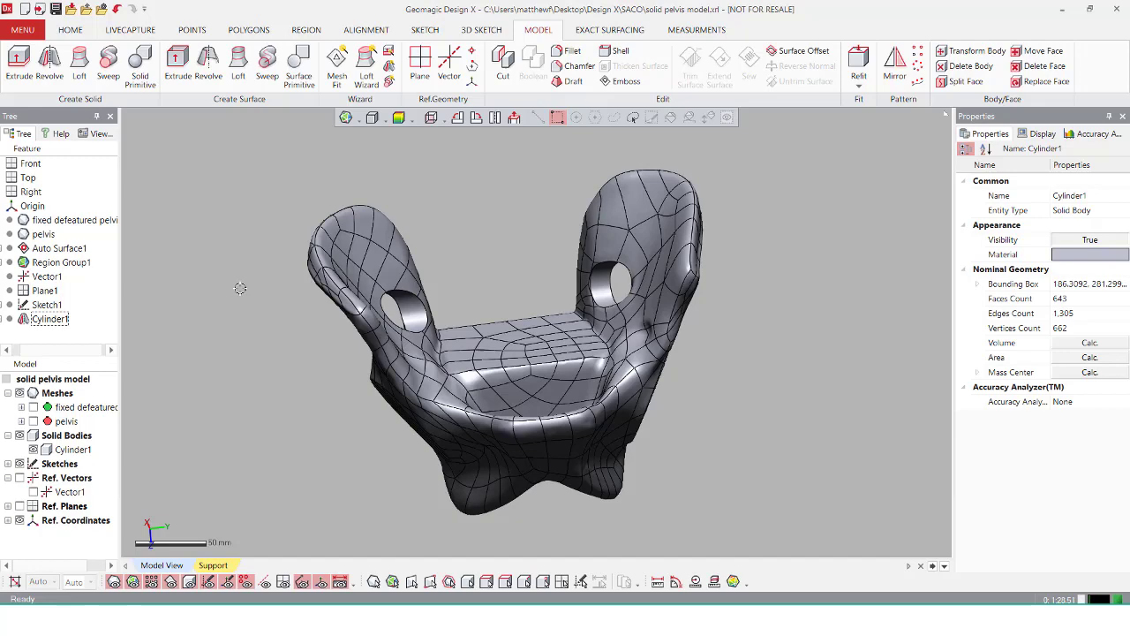
{"action": "right_click_drag", "start_coordinate": [259, 300], "coordinate": [307, 322]}
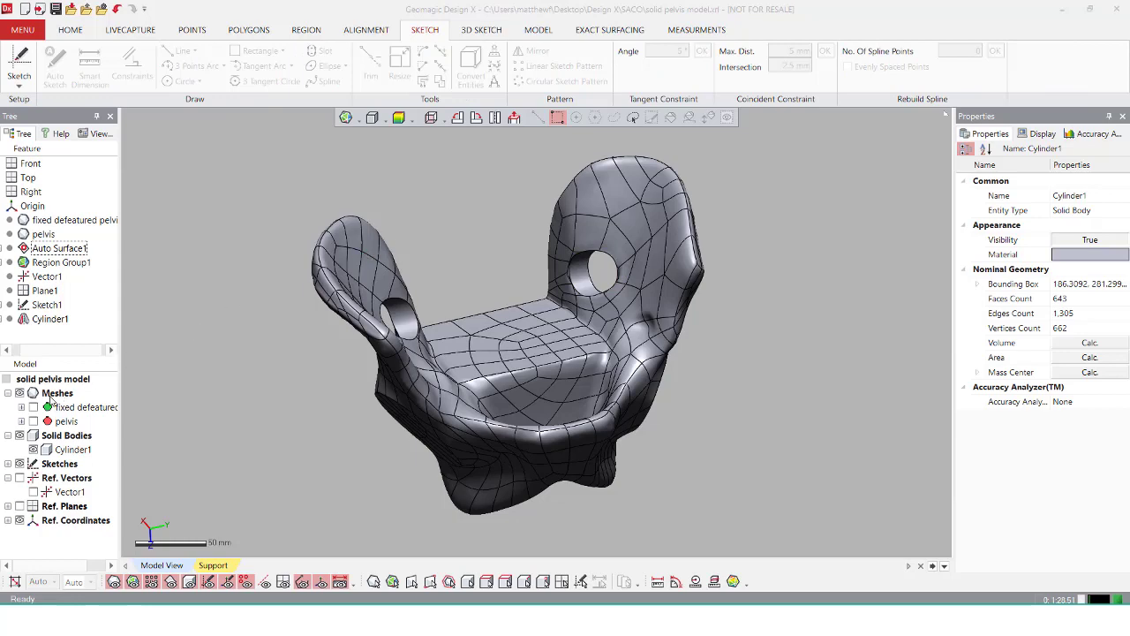
Hide the Cylinder1 body and sketch a circle around the upper-left corner hole on the pelvis mesh's flat square plate region
{"action": "left_click", "coordinate": [33, 449]}
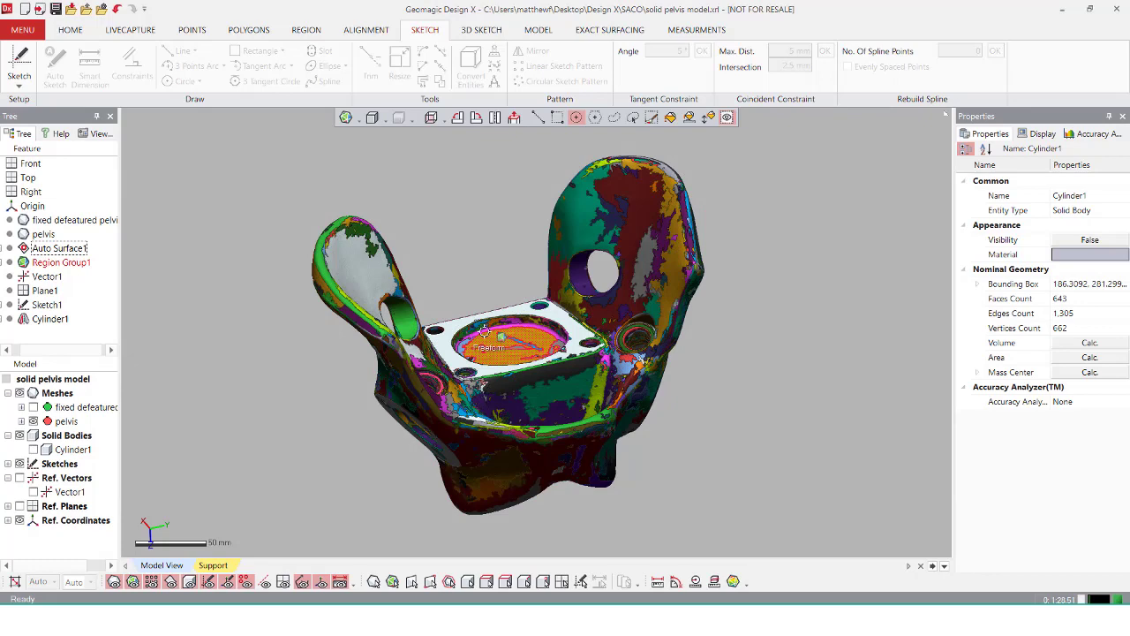
{"action": "left_click", "coordinate": [447, 340]}
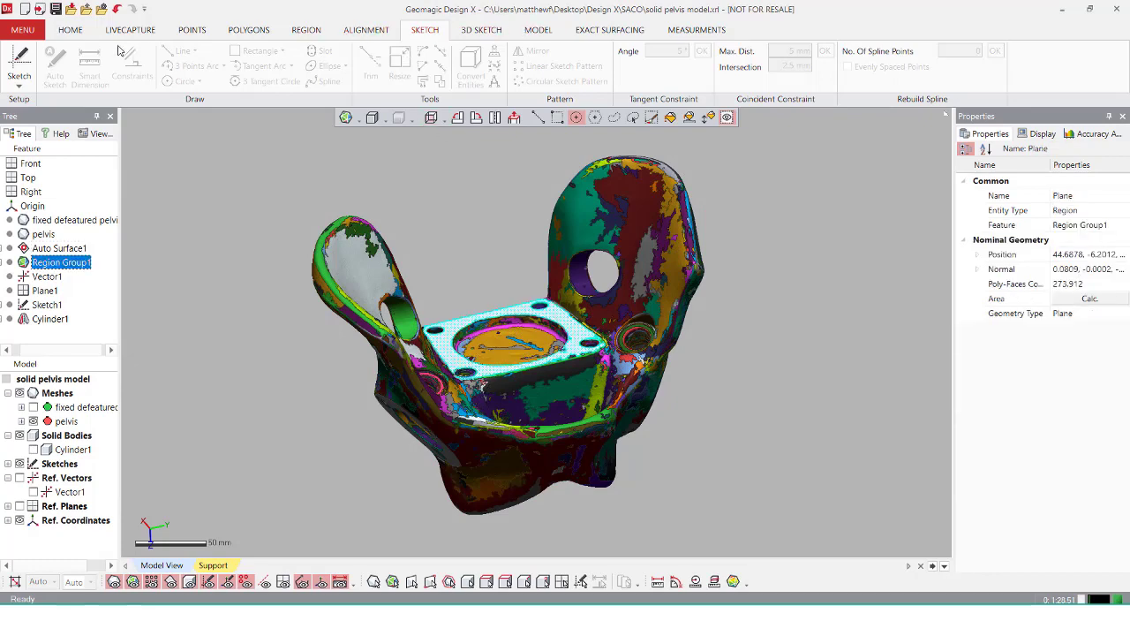
{"action": "left_click", "coordinate": [19, 62]}
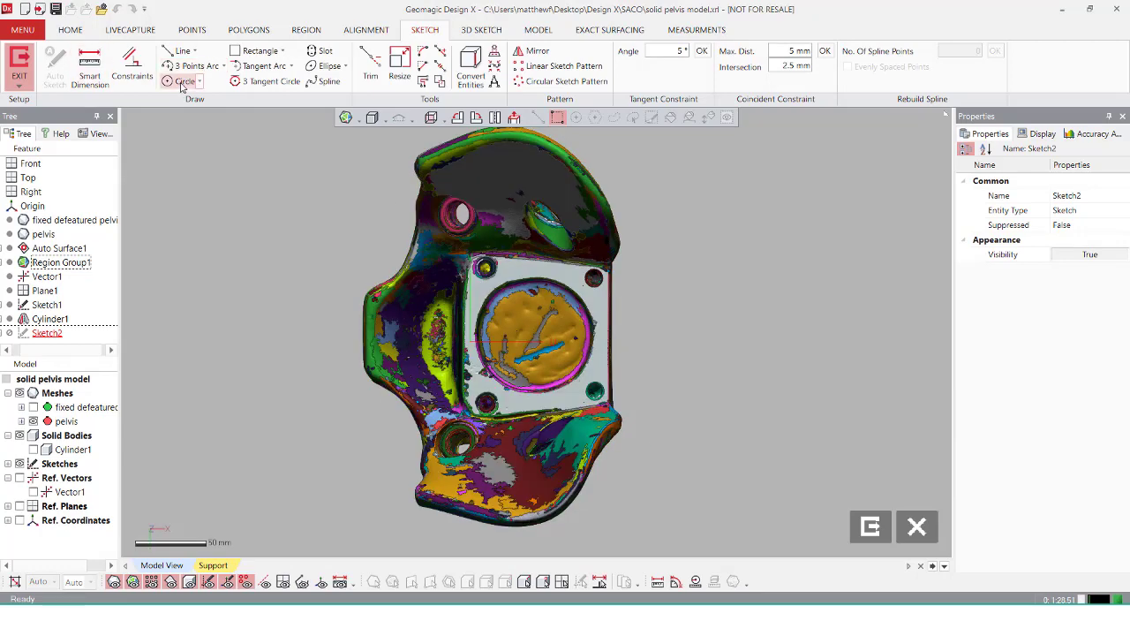
{"action": "left_click", "coordinate": [182, 81]}
{"action": "scroll", "coordinate": [631, 287], "scroll_direction": "up", "scroll_amount": 4}
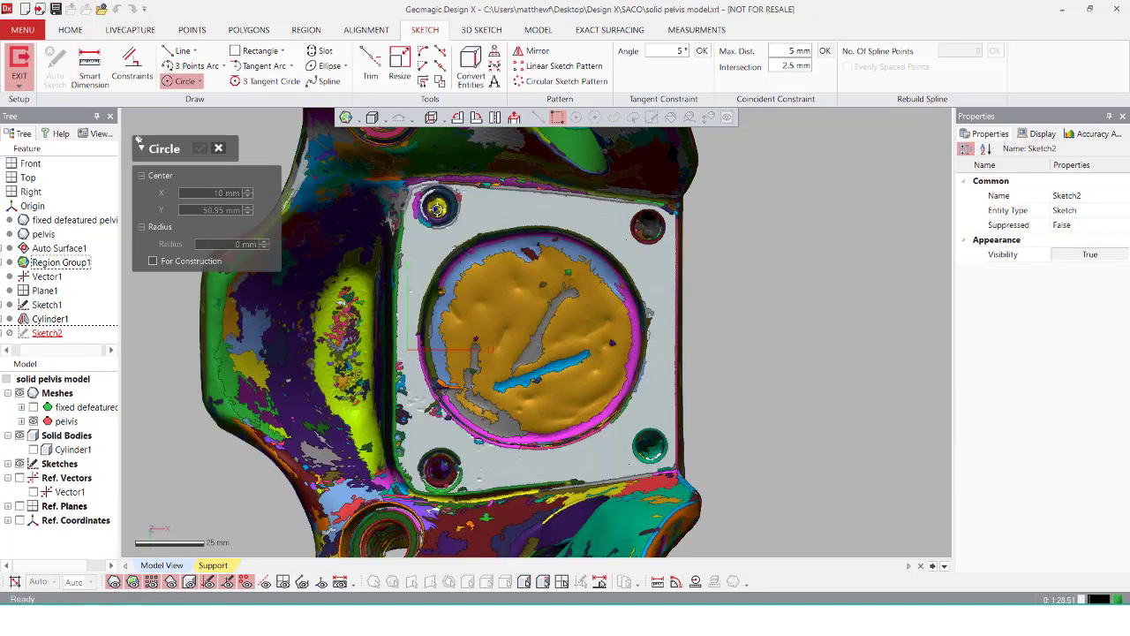
{"action": "left_click", "coordinate": [436, 207]}
{"action": "left_click", "coordinate": [453, 212]}
{"action": "left_click", "coordinate": [199, 148]}
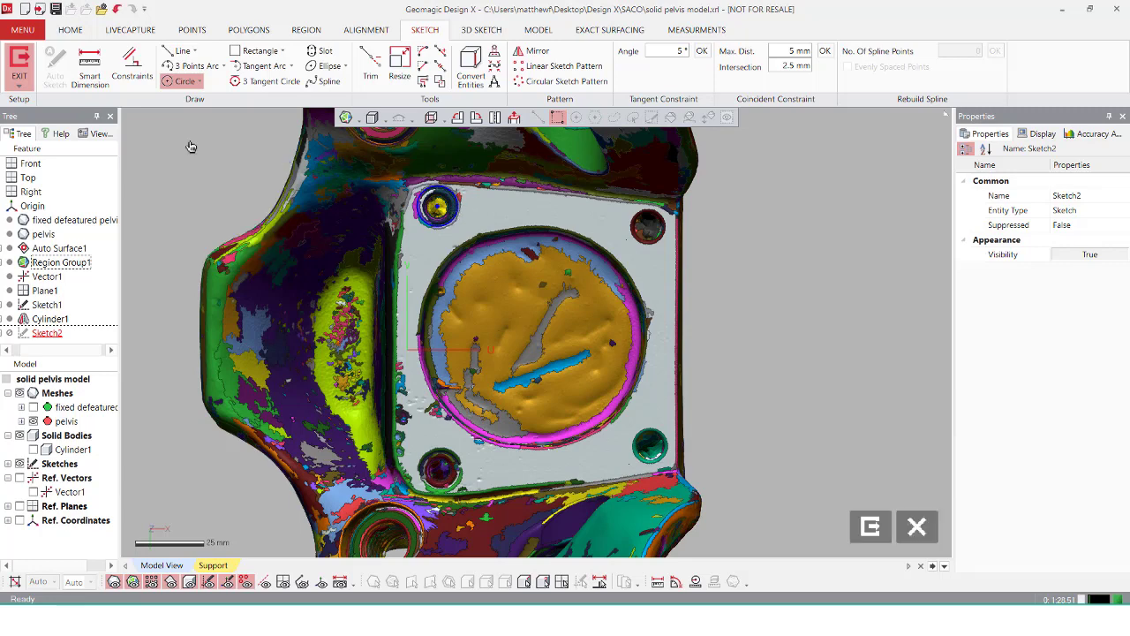
Set up a solid extrusion of the Sketch2 circle about 5.05 mm one way and about 6.92 mm in the opposite direction, through the plate
{"action": "left_click", "coordinate": [542, 31]}
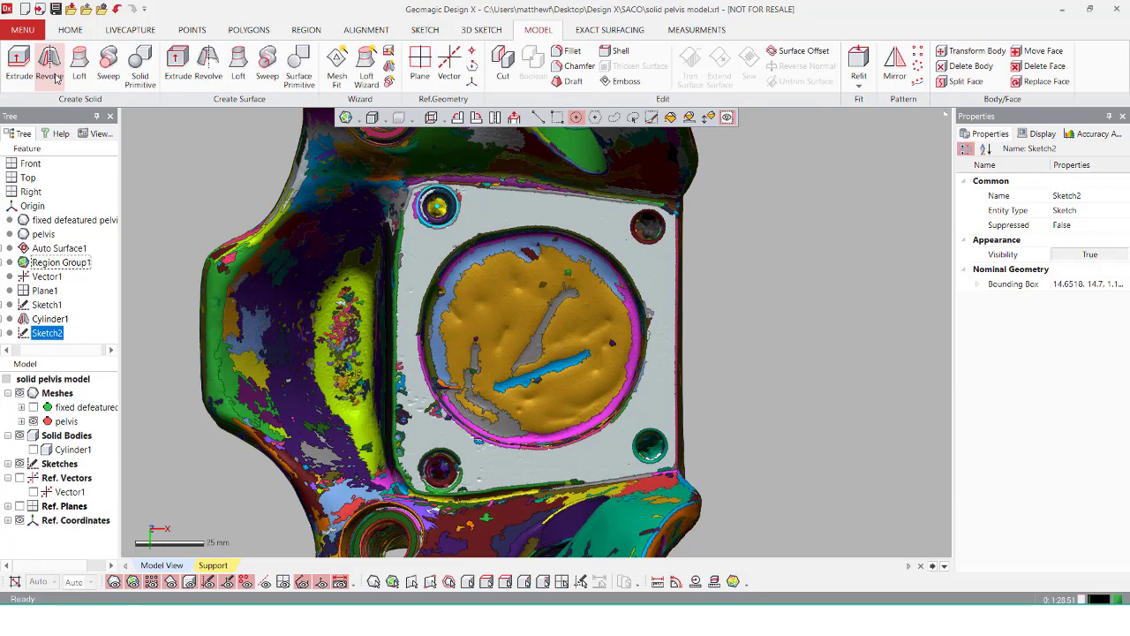
{"action": "left_click", "coordinate": [18, 66]}
{"action": "right_click_drag", "start_coordinate": [424, 336], "coordinate": [609, 310]}
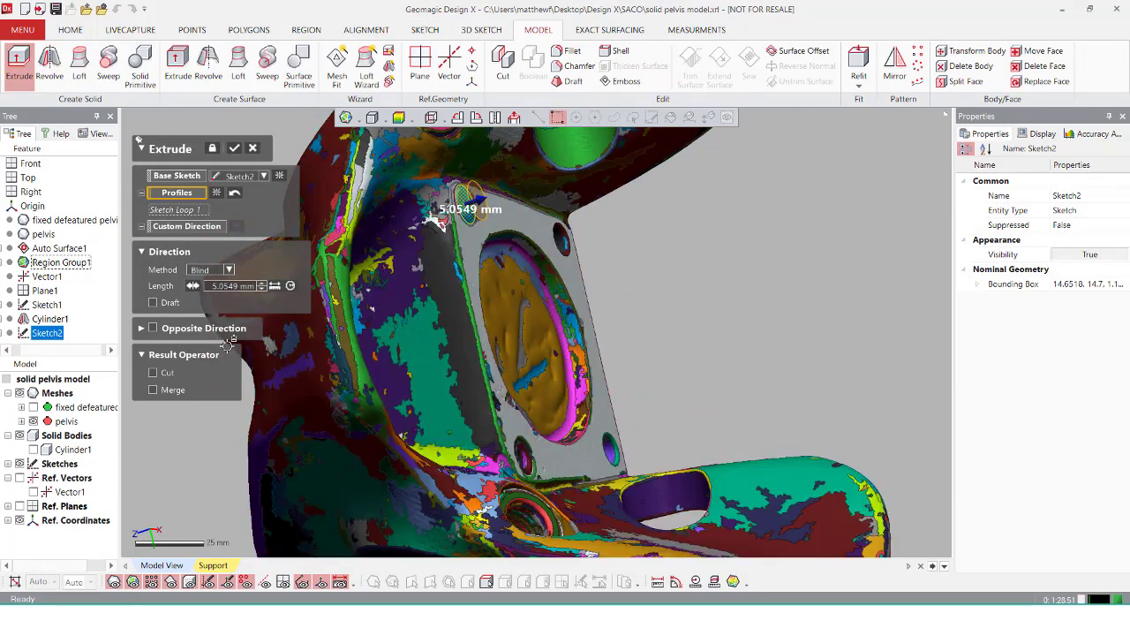
{"action": "left_click", "coordinate": [153, 329]}
{"action": "right_click_drag", "start_coordinate": [406, 237], "coordinate": [526, 219]}
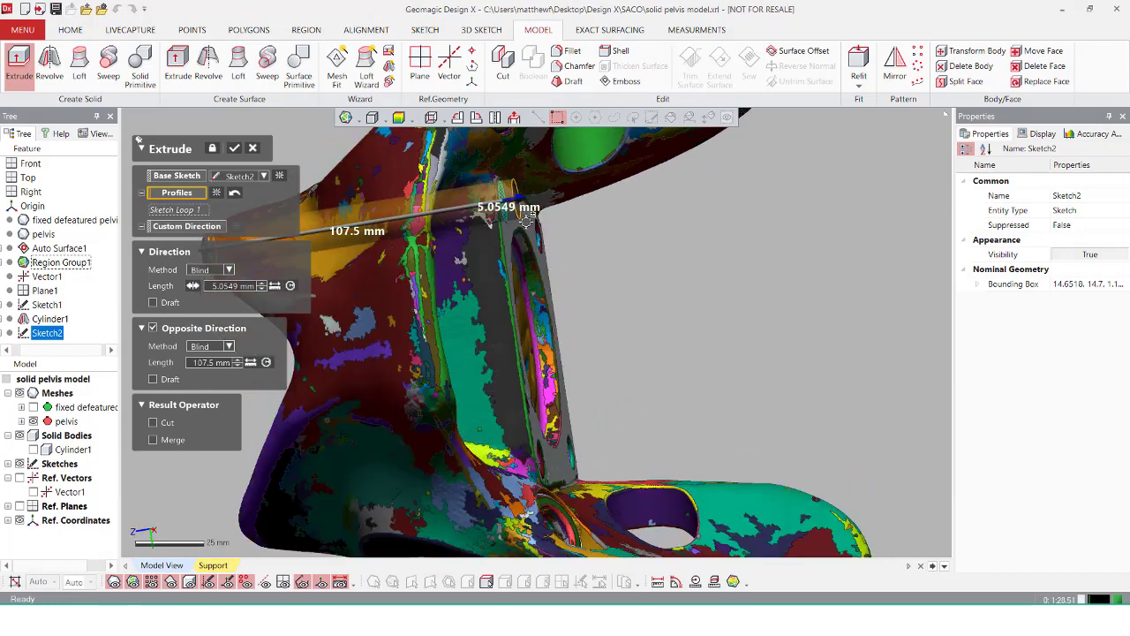
{"action": "right_click_drag", "start_coordinate": [490, 289], "coordinate": [438, 293]}
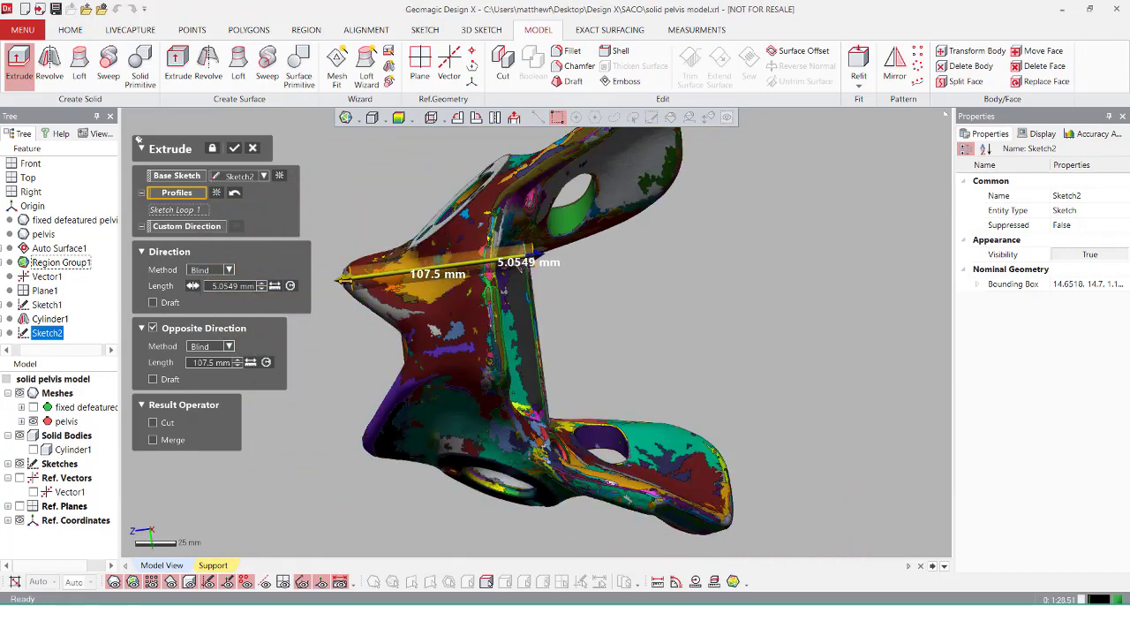
{"action": "left_click_drag", "start_coordinate": [347, 283], "coordinate": [499, 258]}
{"action": "scroll", "coordinate": [536, 249], "scroll_direction": "up", "scroll_amount": 5}
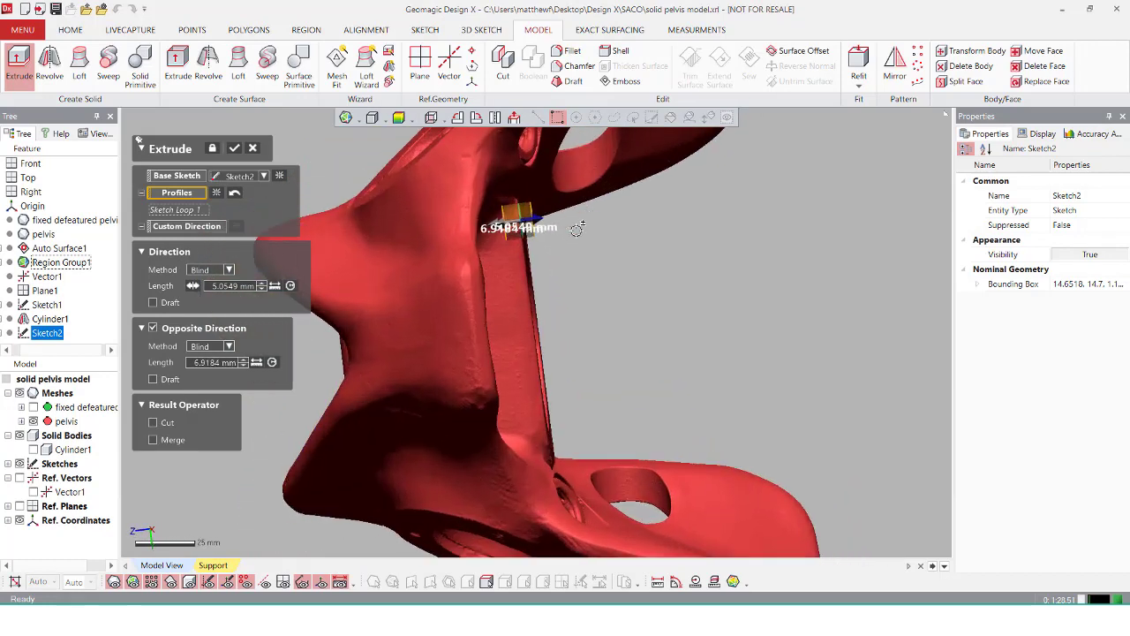
{"action": "right_click_drag", "start_coordinate": [536, 249], "coordinate": [499, 177]}
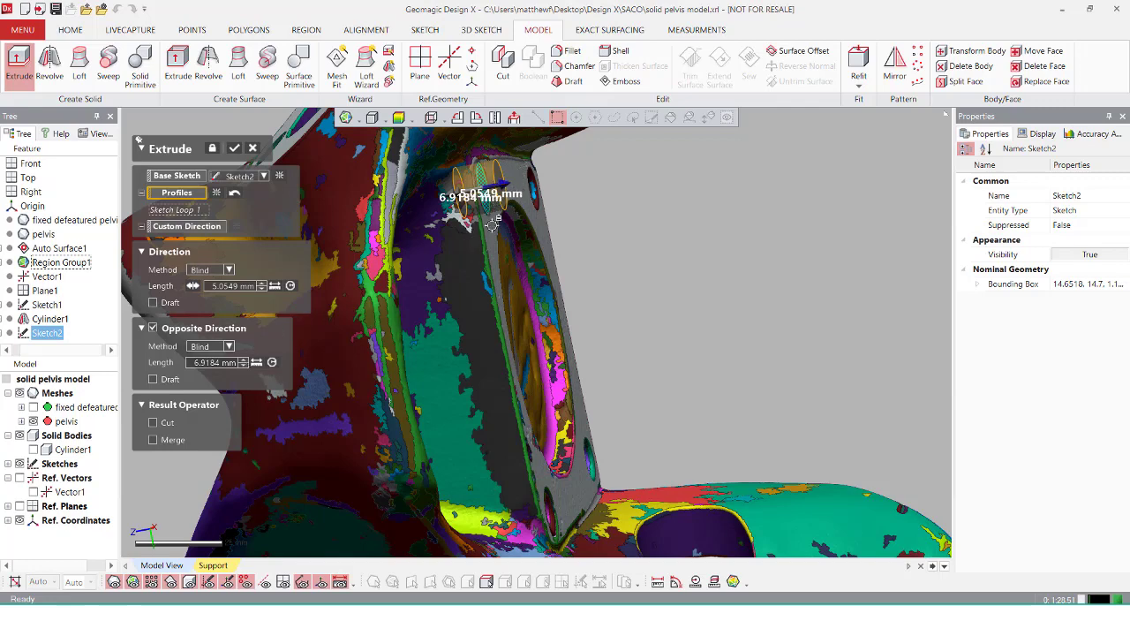
Apply the circle's extrusion as a cut in the auto-surfaced body and hide the meshes to inspect the resulting hole
{"action": "left_click", "coordinate": [153, 422]}
{"action": "left_click", "coordinate": [235, 150]}
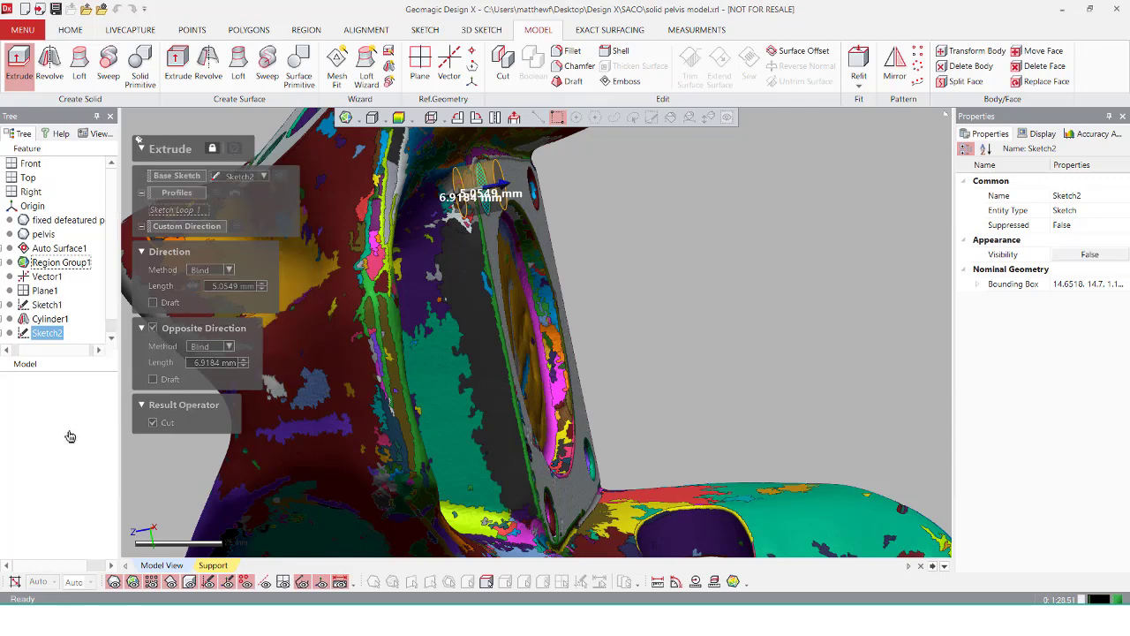
{"action": "left_click", "coordinate": [20, 393]}
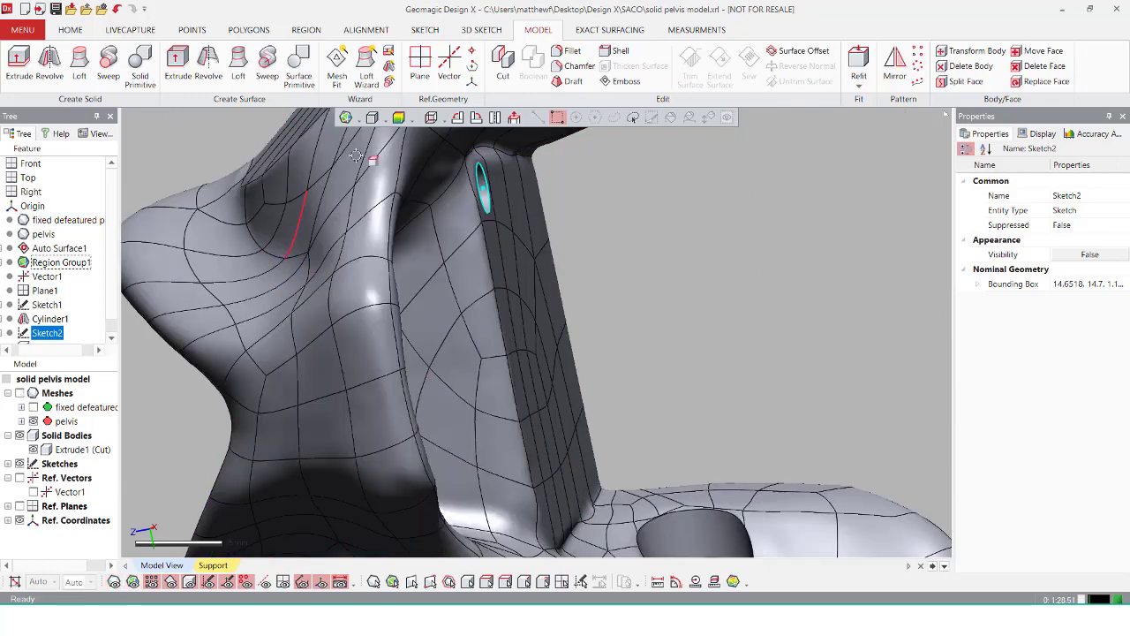
{"action": "right_click_drag", "start_coordinate": [397, 264], "coordinate": [547, 209]}
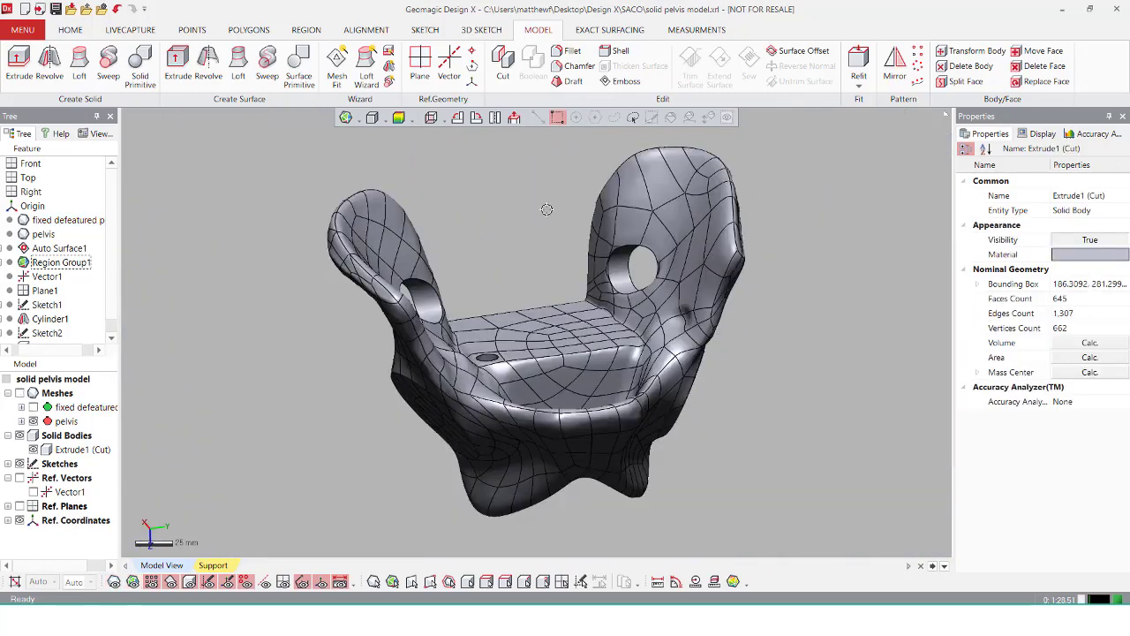